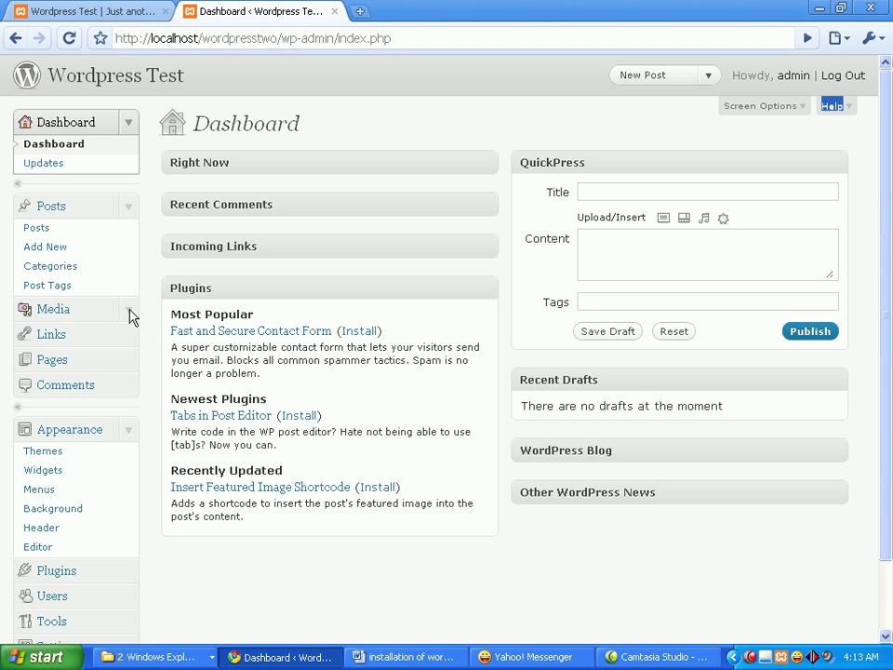
Open the media library and look at the available month filters without applying one
left_click(130, 316)
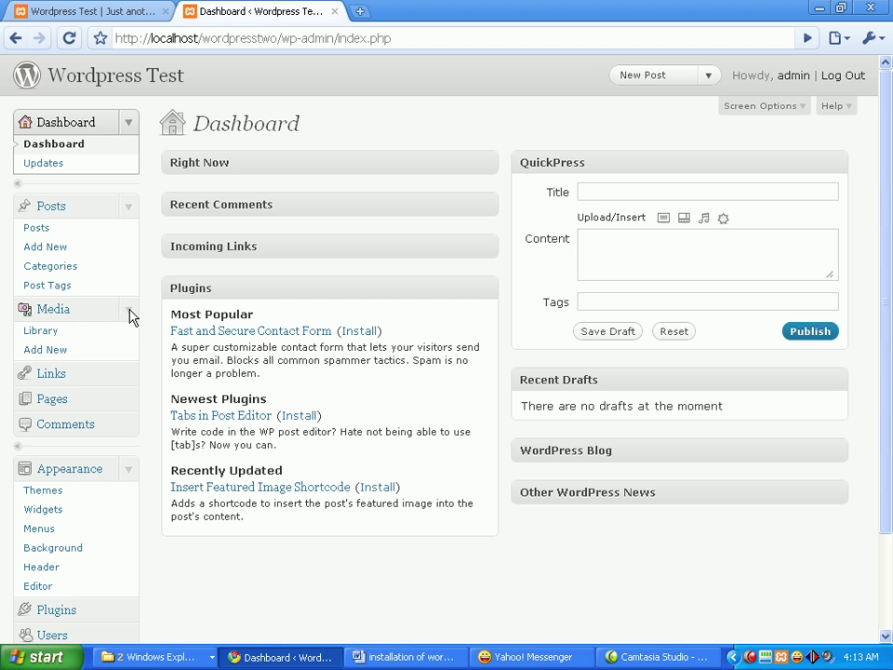
left_click(53, 336)
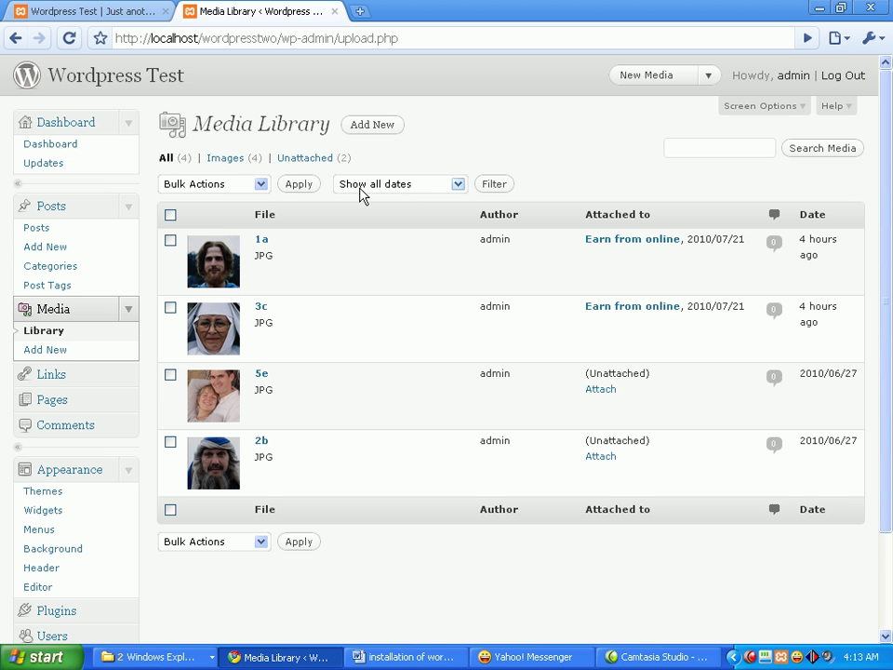
left_click(457, 184)
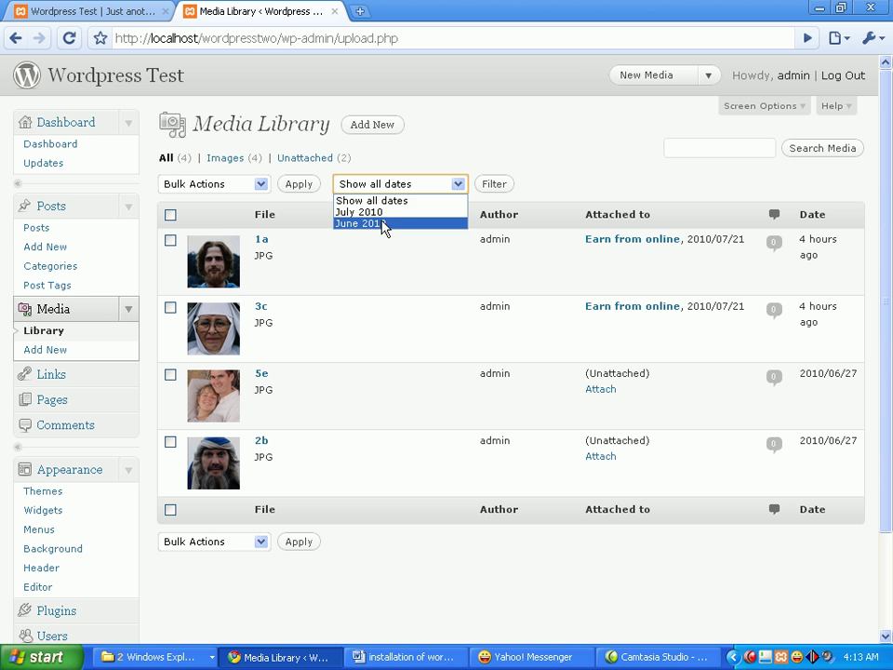
left_click(475, 150)
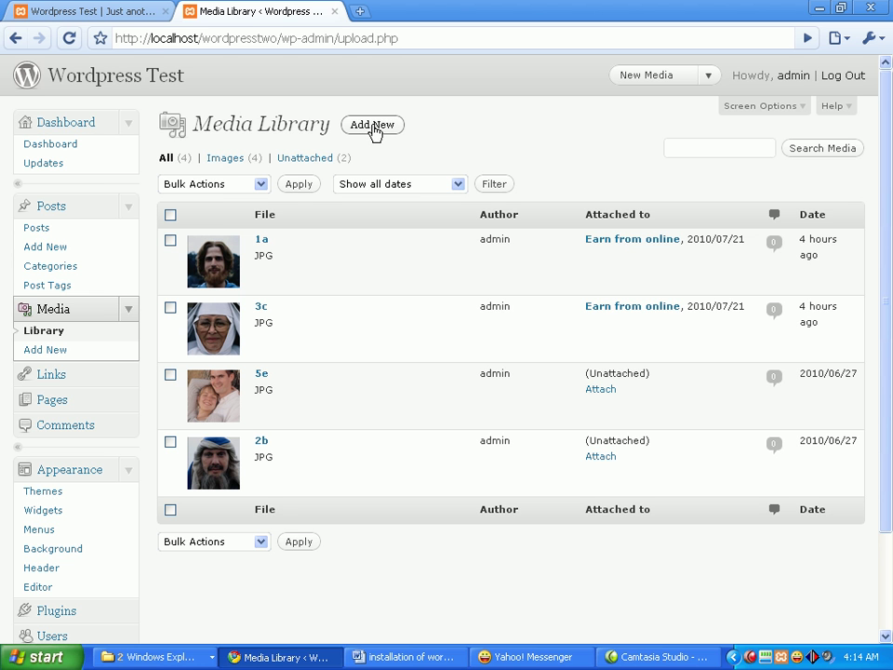
Upload the image 4d from the test_image folder on the Desktop as new media
left_click(45, 349)
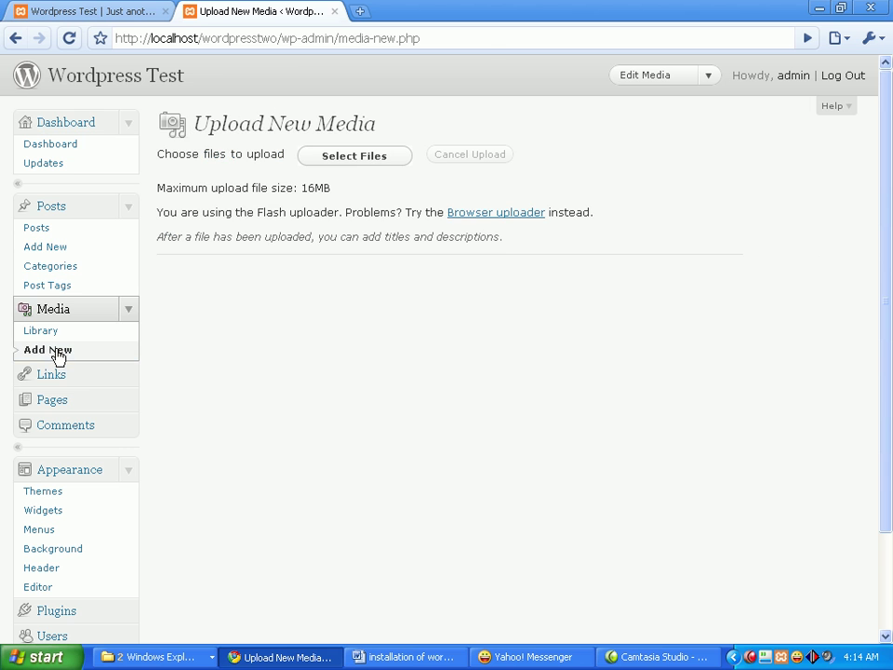
left_click(365, 159)
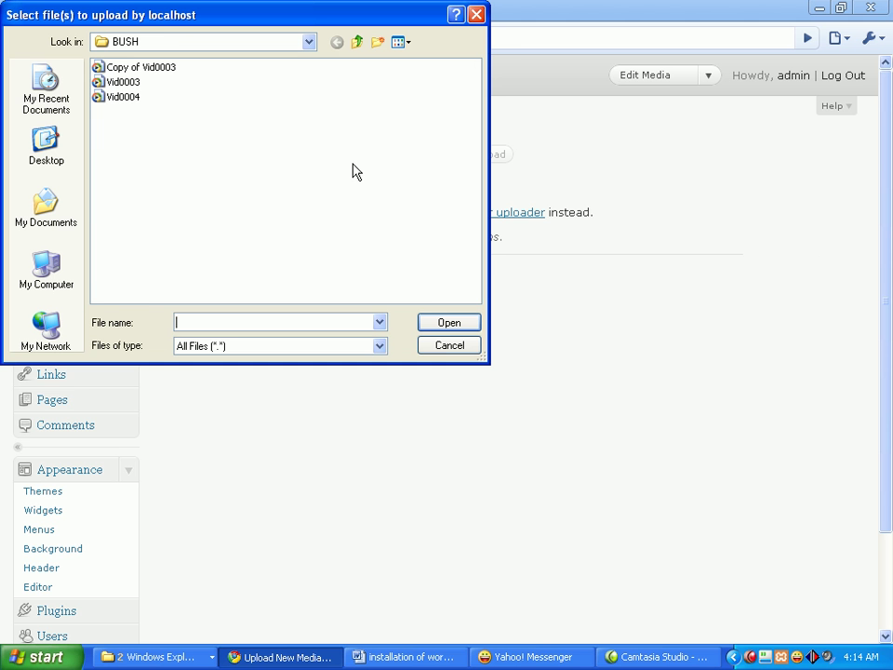
left_click(53, 157)
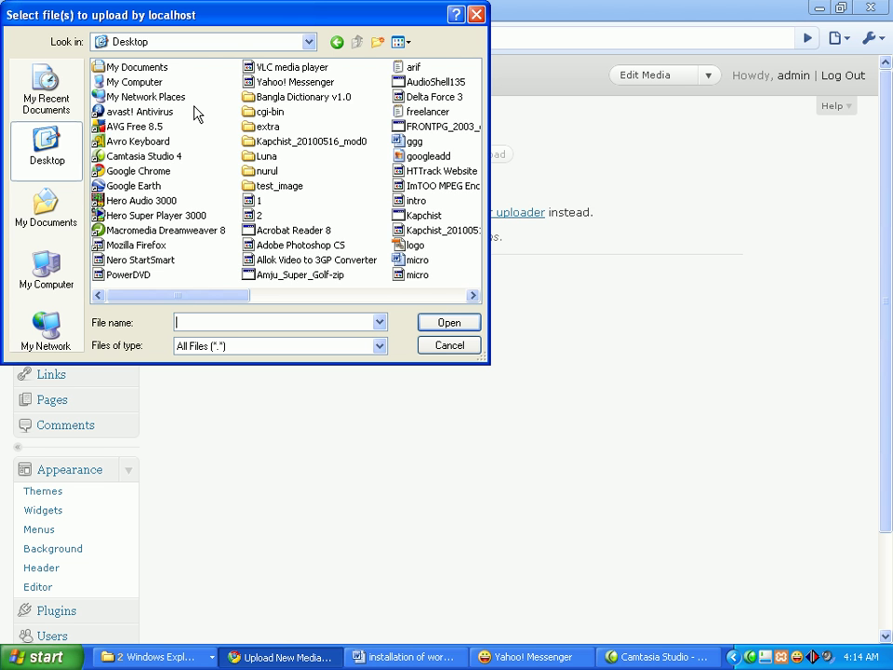
double_click(254, 187)
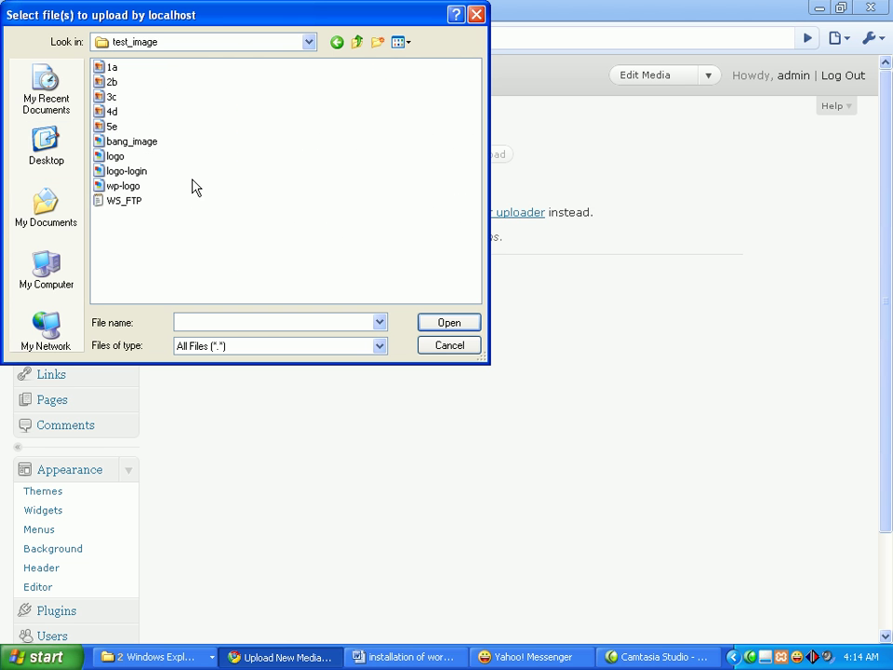
left_click(112, 112)
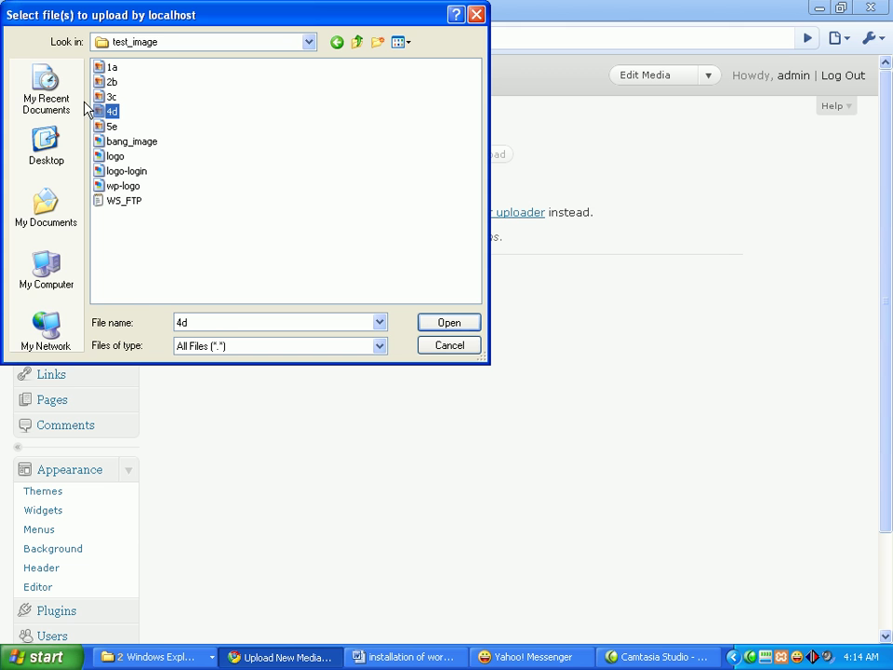
left_click(449, 323)
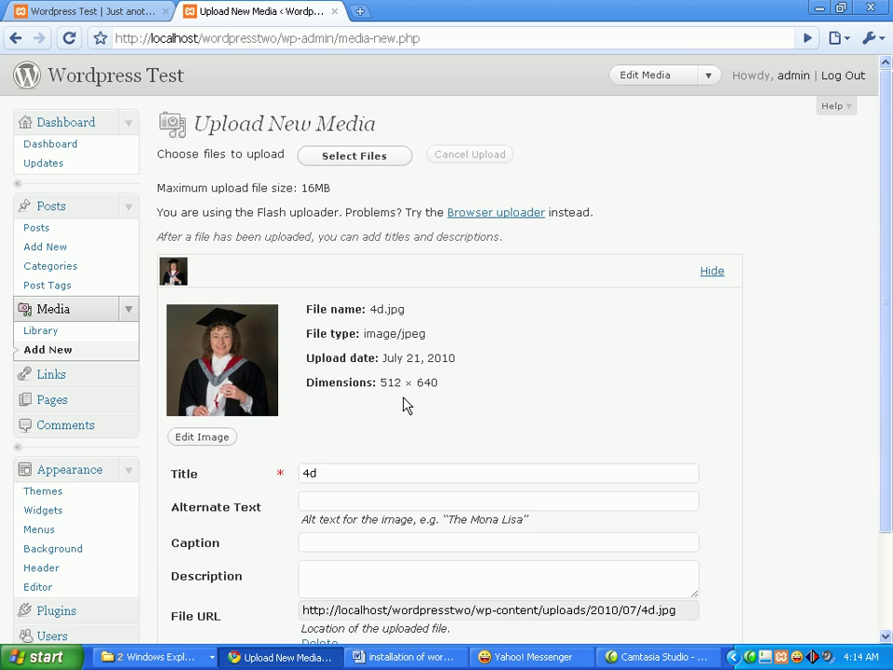
Save the uploaded 4d image with its default details and review the media library list
scroll(403, 405, "down", 3)
scroll(400, 400, "up", 3)
scroll(437, 274, "down", 3)
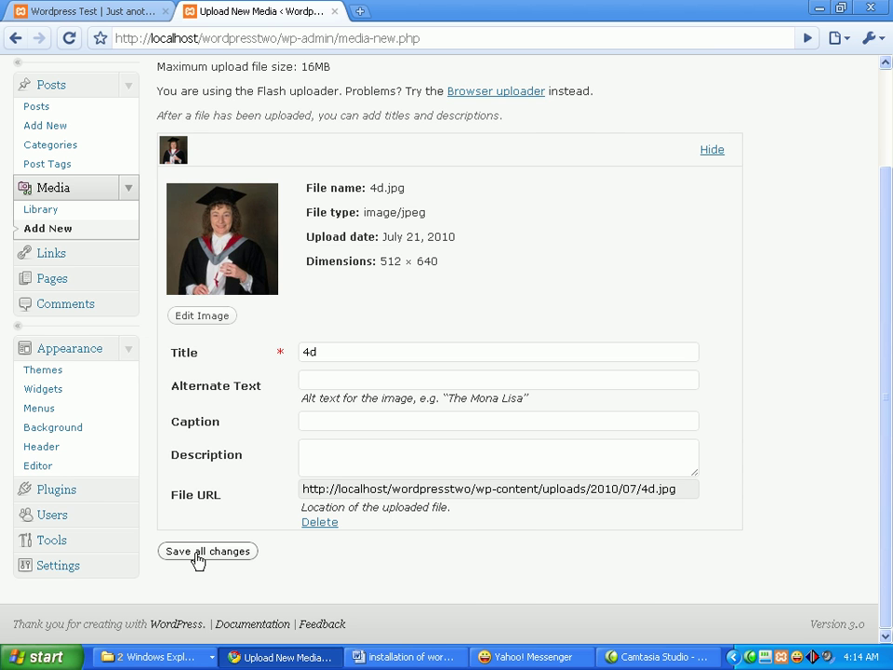
scroll(257, 528, "up", 3)
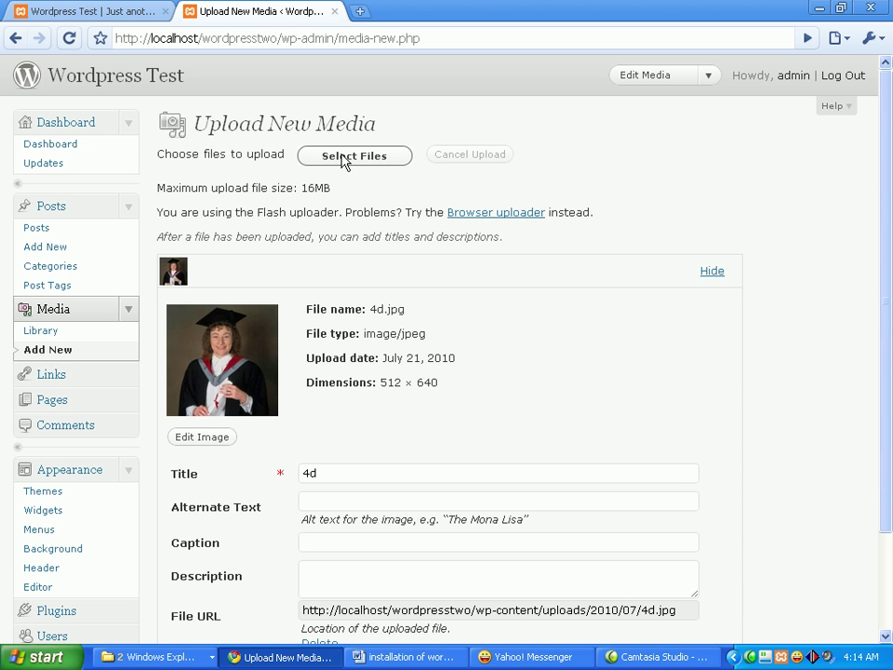
scroll(373, 242, "down", 3)
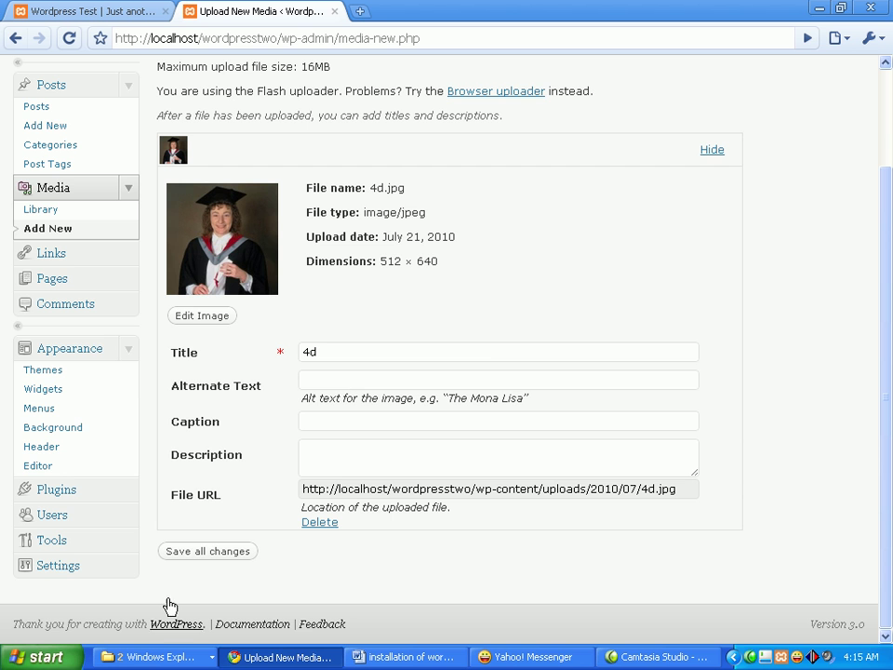
left_click(210, 552)
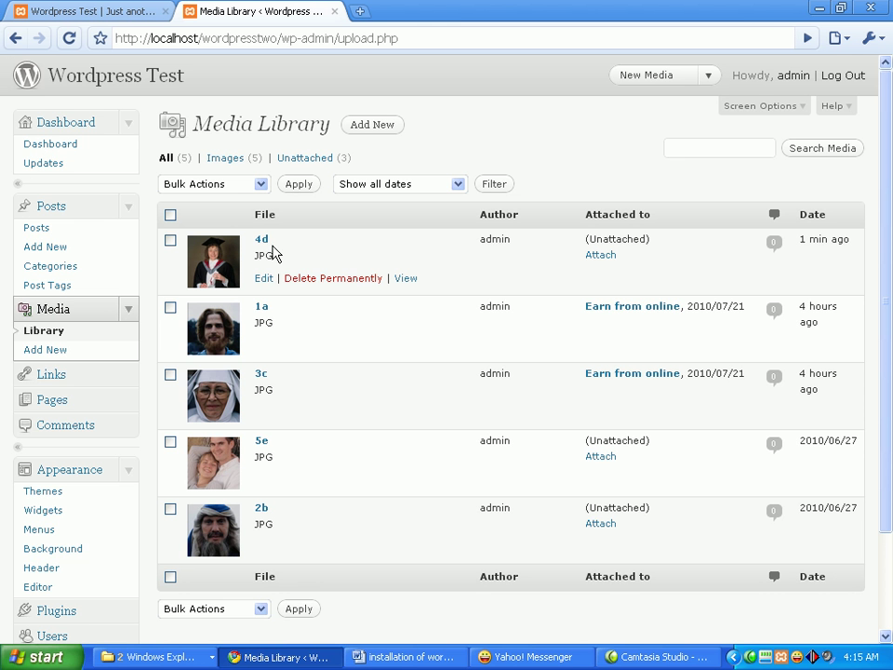
left_click_drag(213, 124, 320, 125)
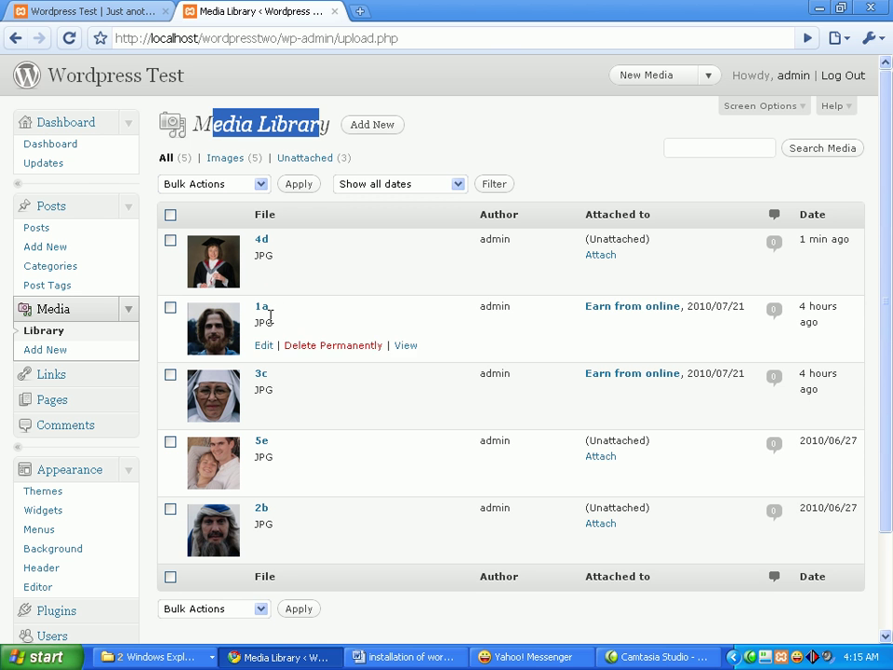
scroll(521, 288, "down", 3)
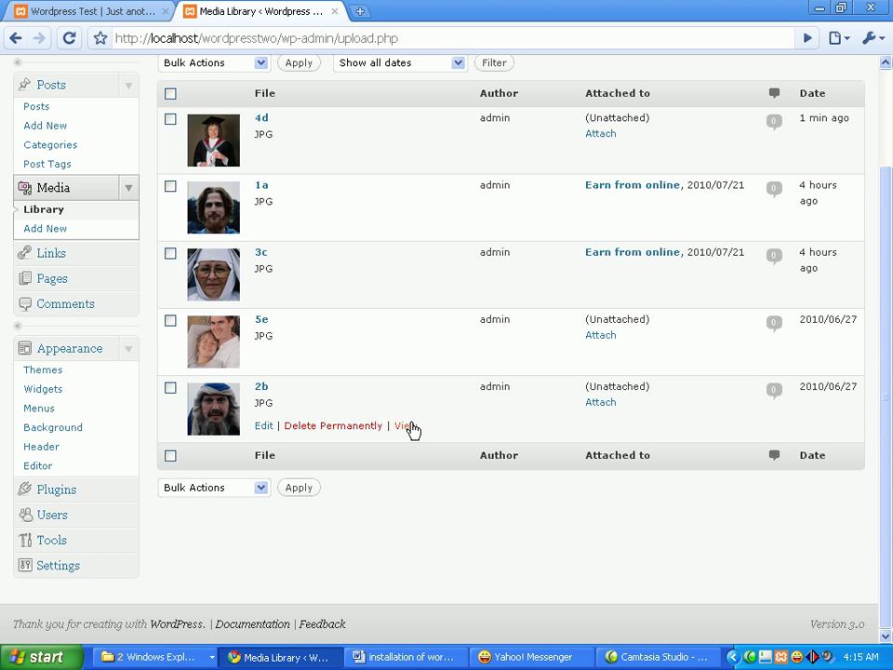
scroll(400, 419, "up", 3)
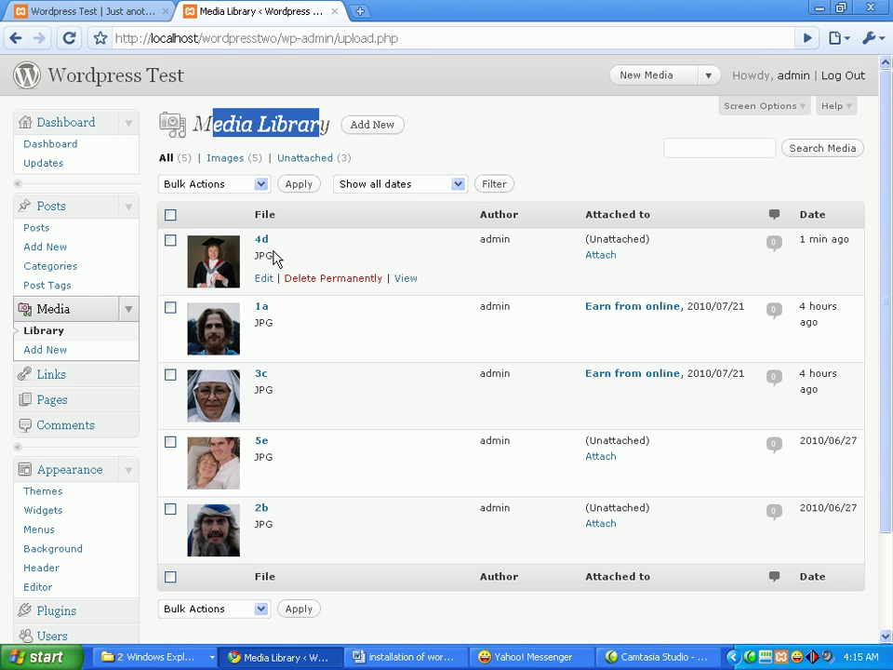
Open the "link test" post for editing and start a new line after its existing text
left_click(46, 233)
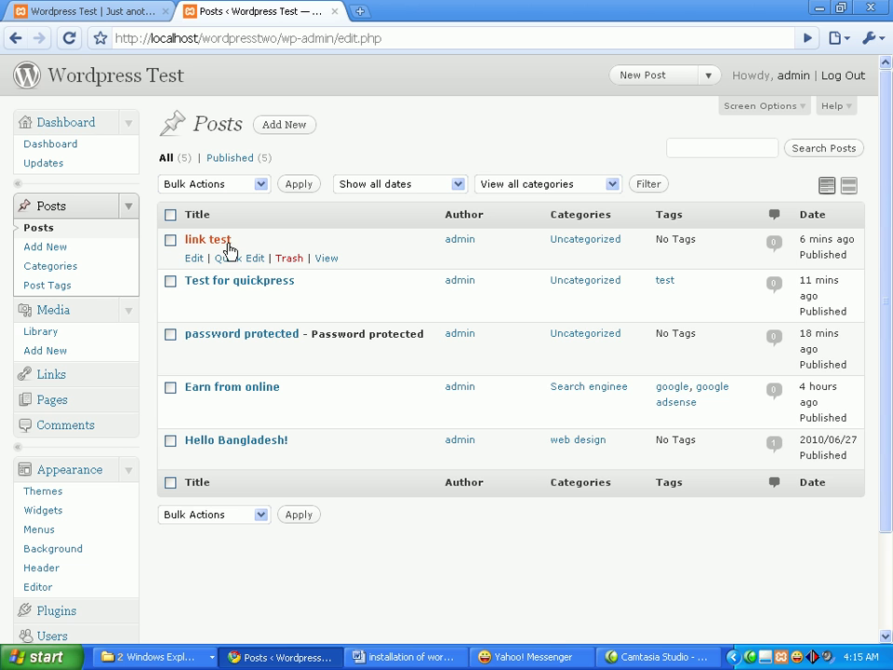
left_click(194, 259)
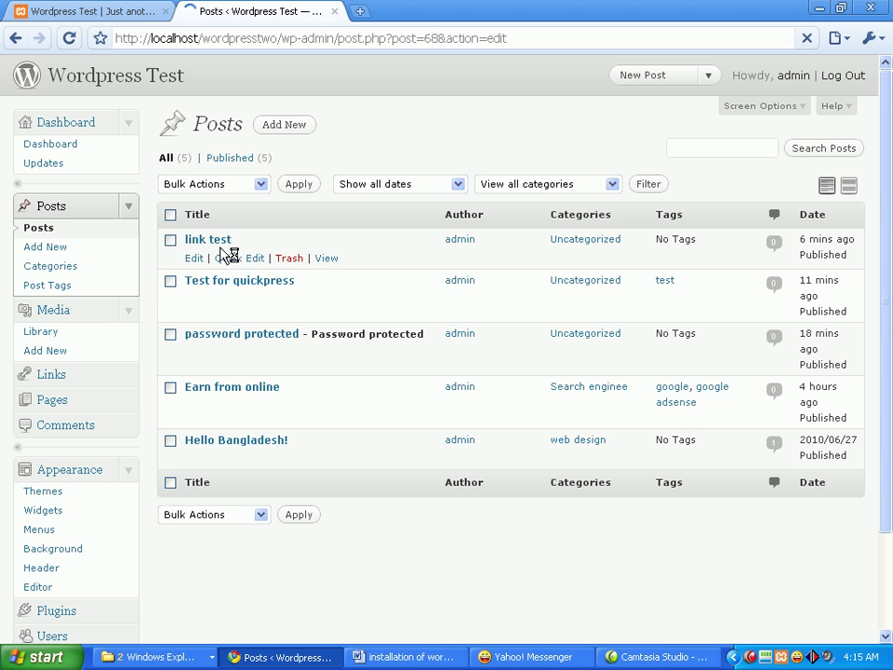
left_click(244, 327)
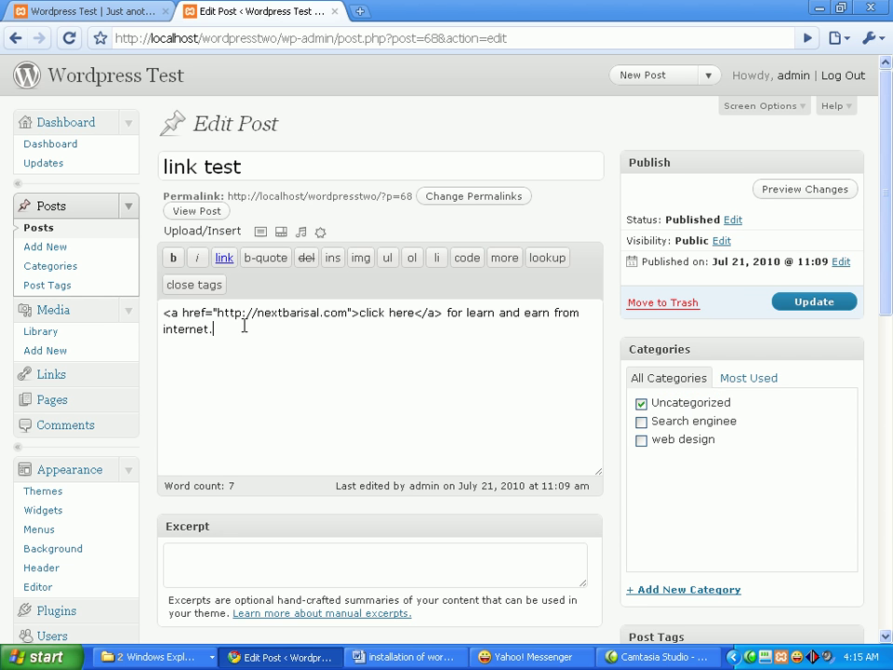
key("Return")
Insert the 4d image from the media library into the post, centered and at medium size (240 × 300)
left_click(260, 234)
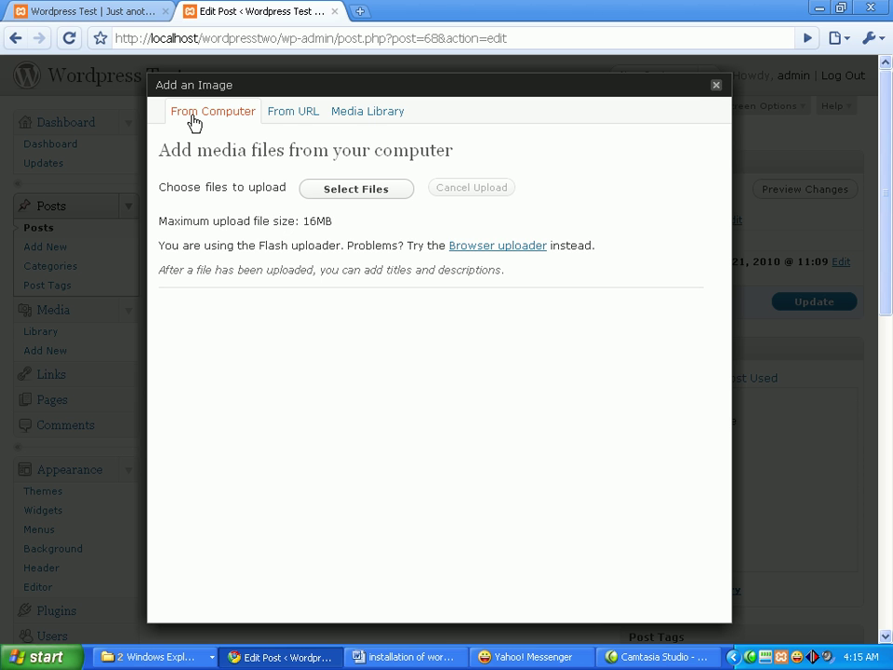
left_click(370, 115)
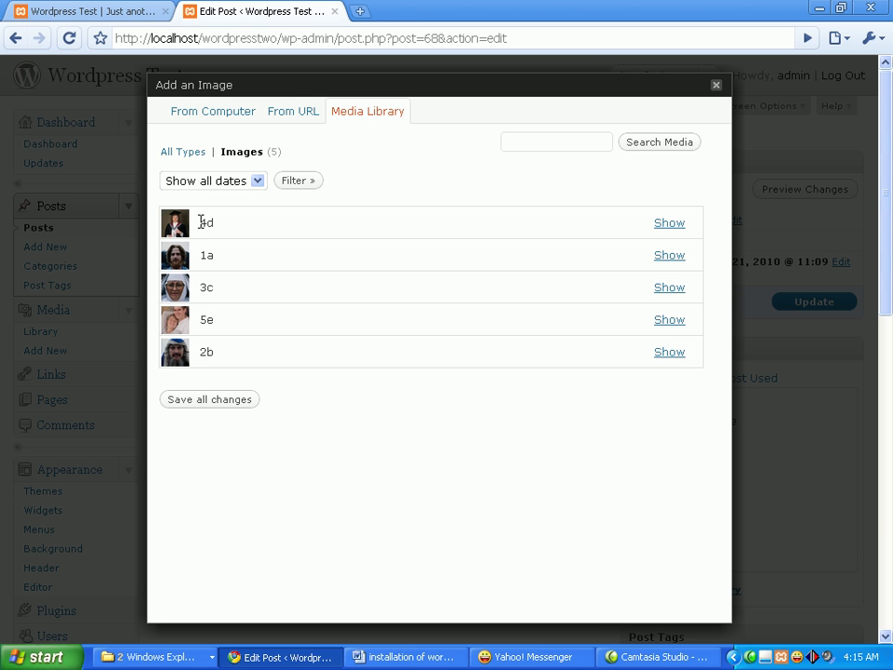
left_click_drag(201, 223, 232, 229)
left_click(232, 229)
left_click(674, 226)
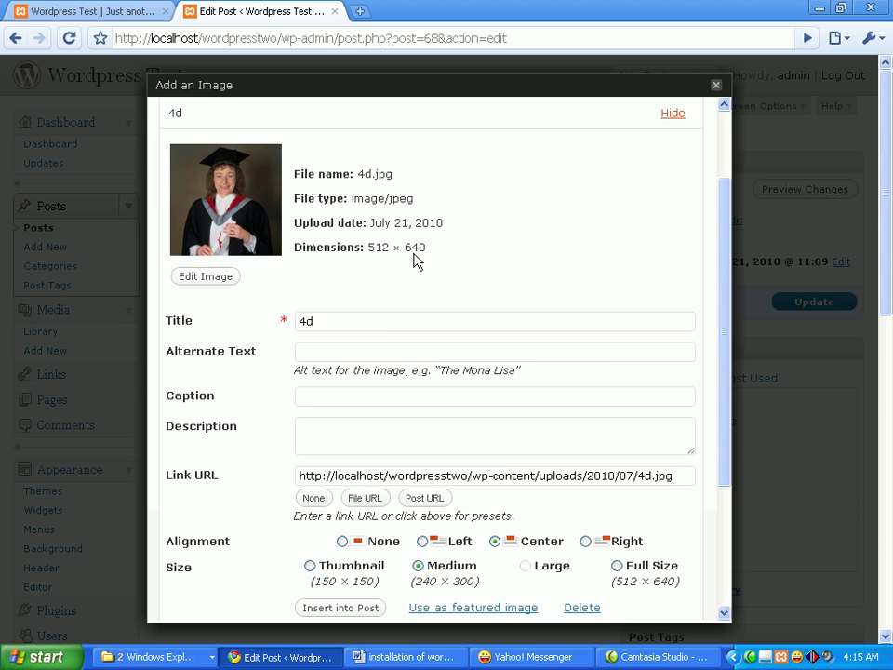
scroll(415, 279, "down", 5)
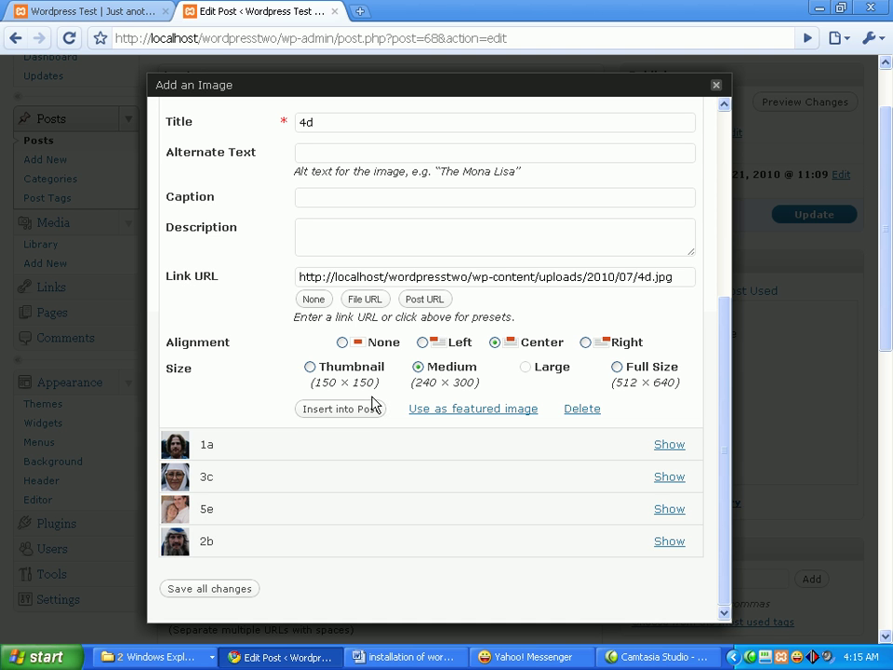
left_click(354, 421)
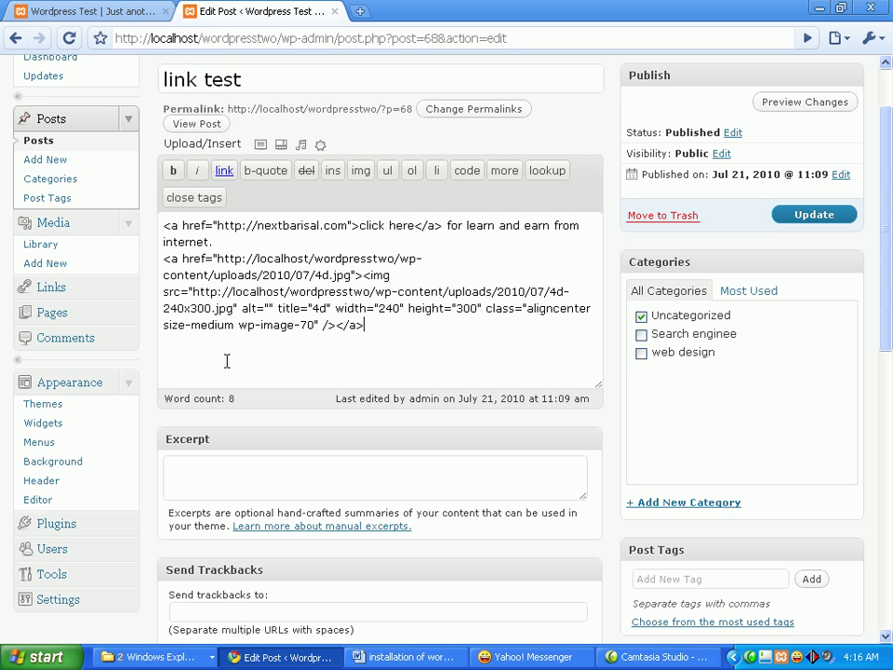
Check the inserted image code and update the published "link test" post
left_click_drag(166, 261, 401, 331)
left_click(403, 333)
left_click(827, 219)
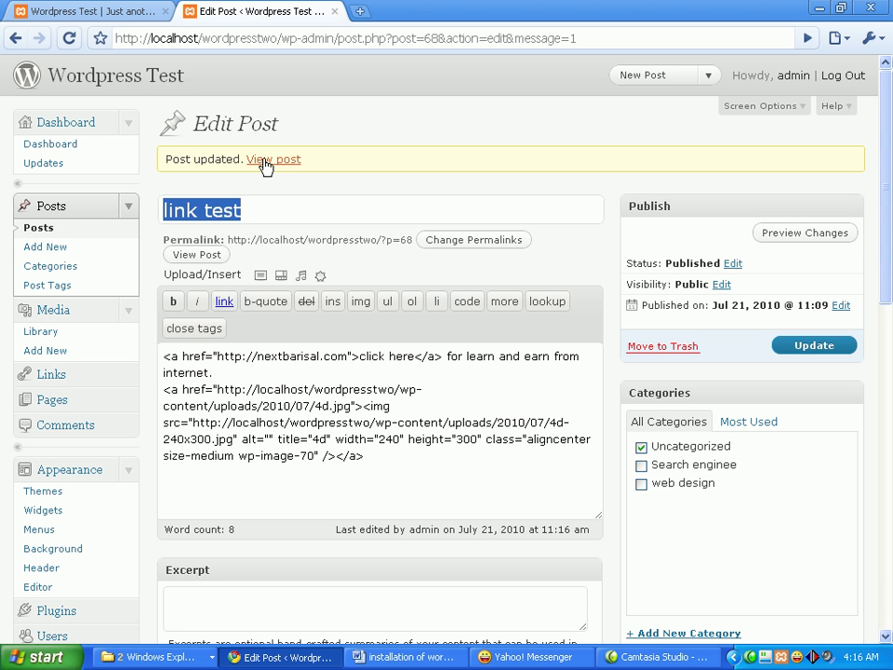
Reload the site's home page and view the image in the "link test" post
left_click(74, 11)
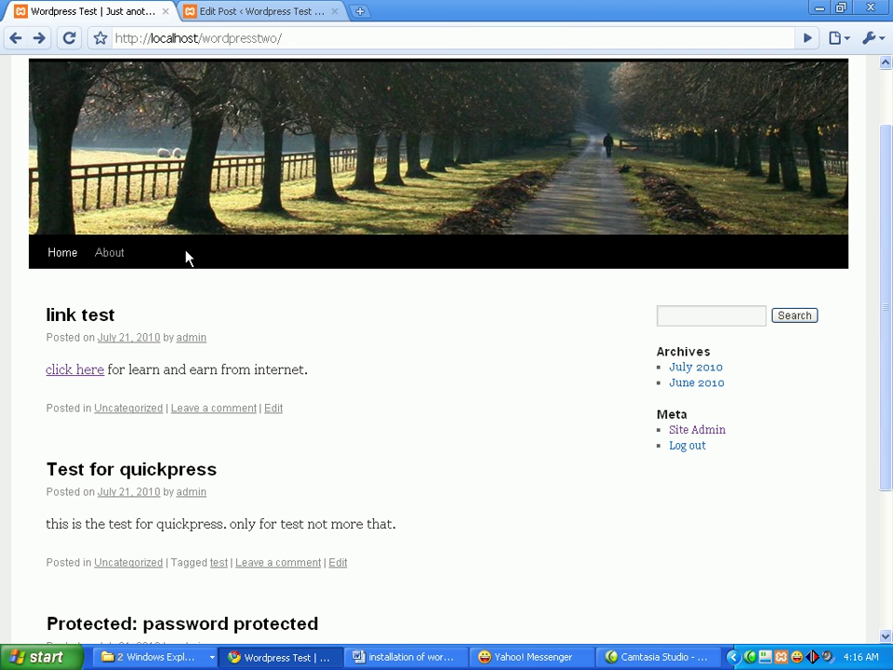
left_click(69, 38)
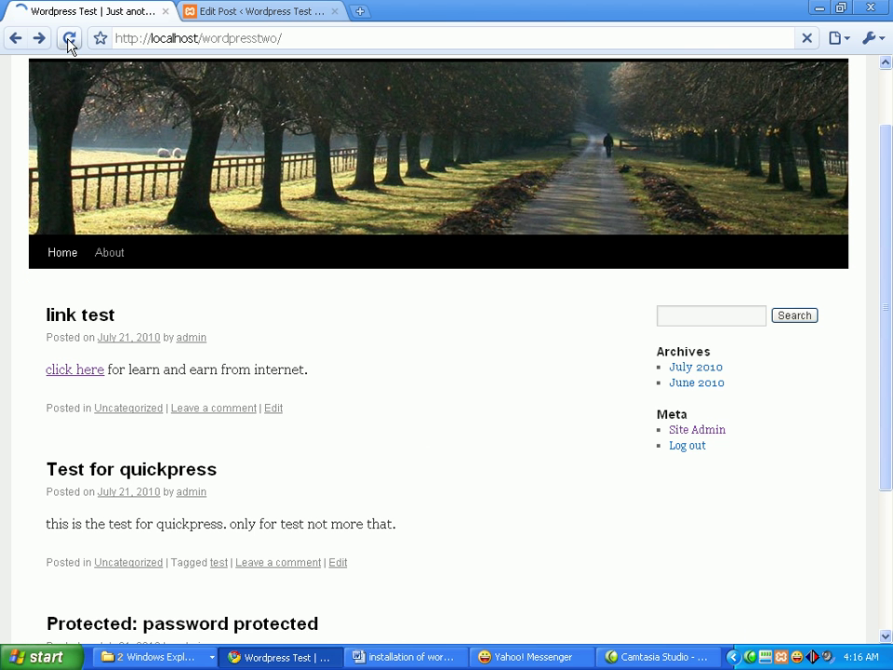
scroll(235, 418, "down", 3)
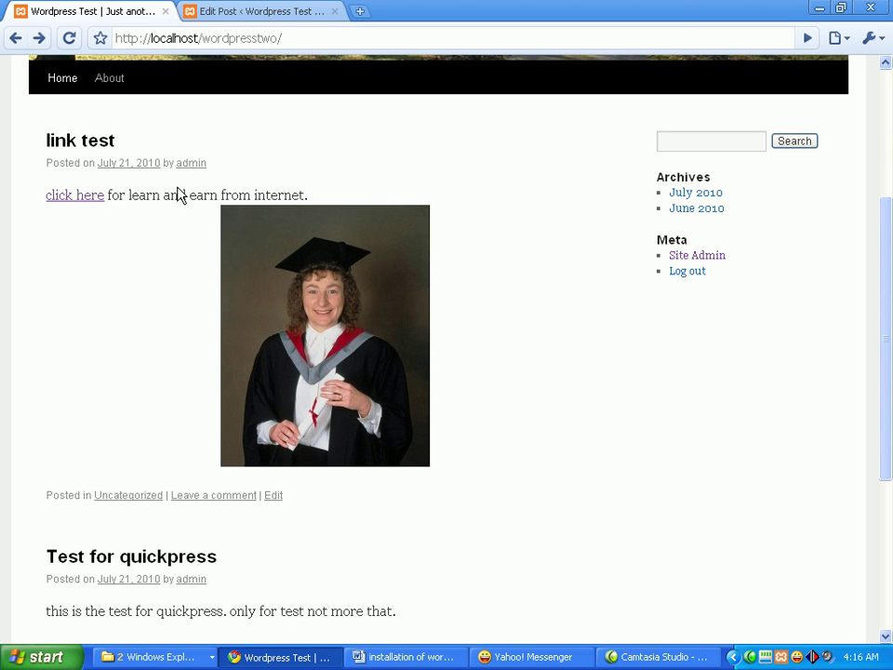
left_click(249, 13)
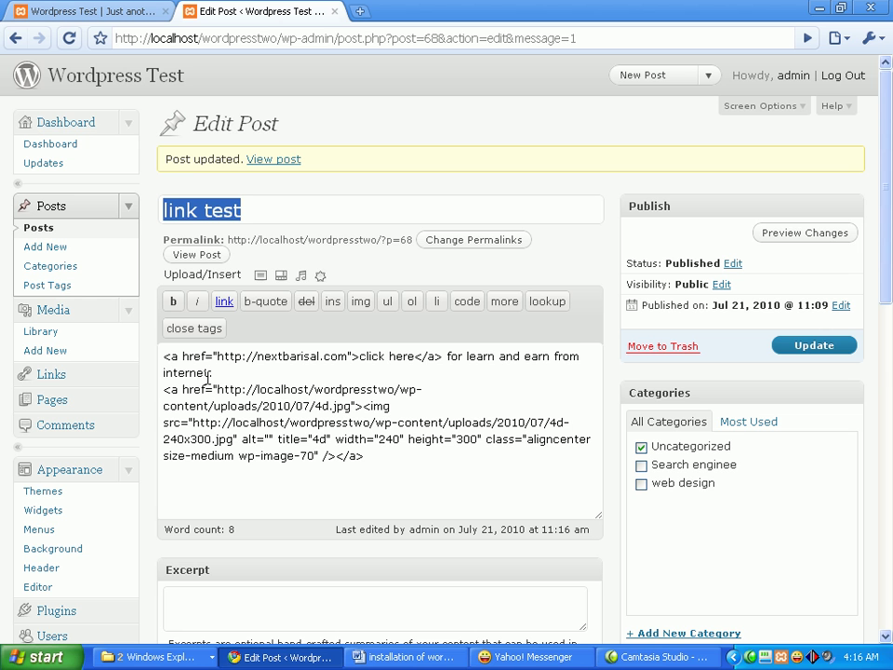
left_click(272, 214)
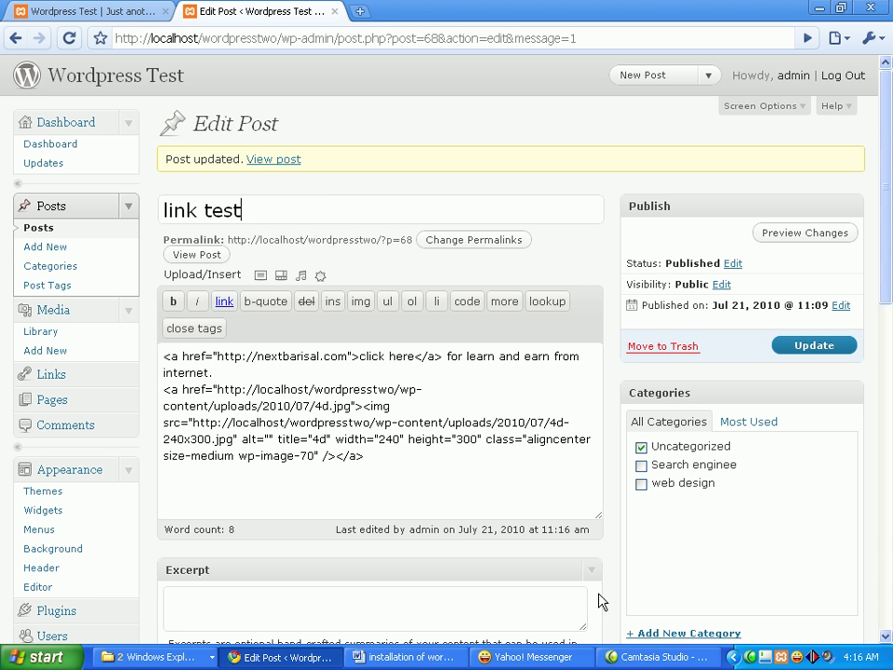
right_click(752, 657)
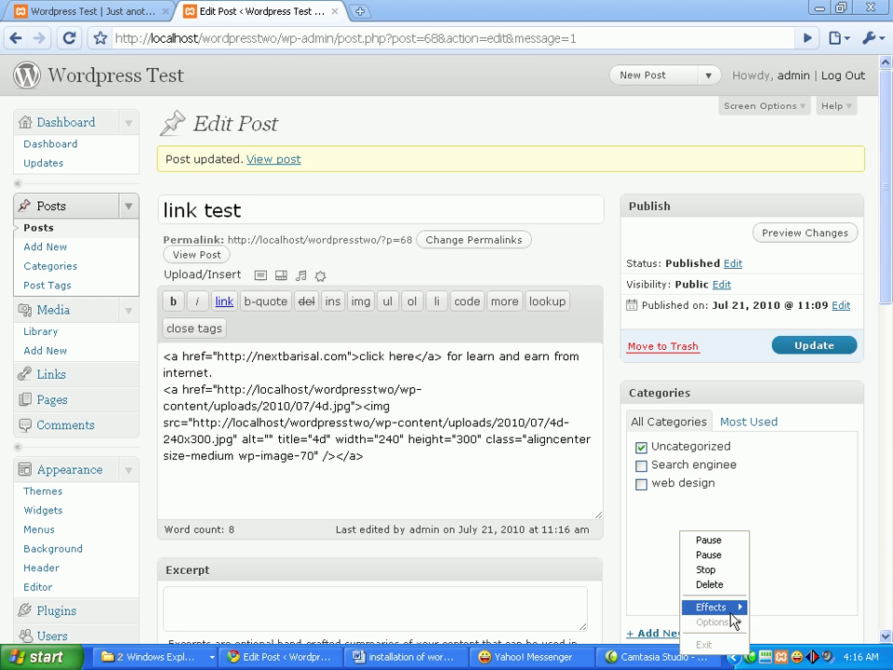